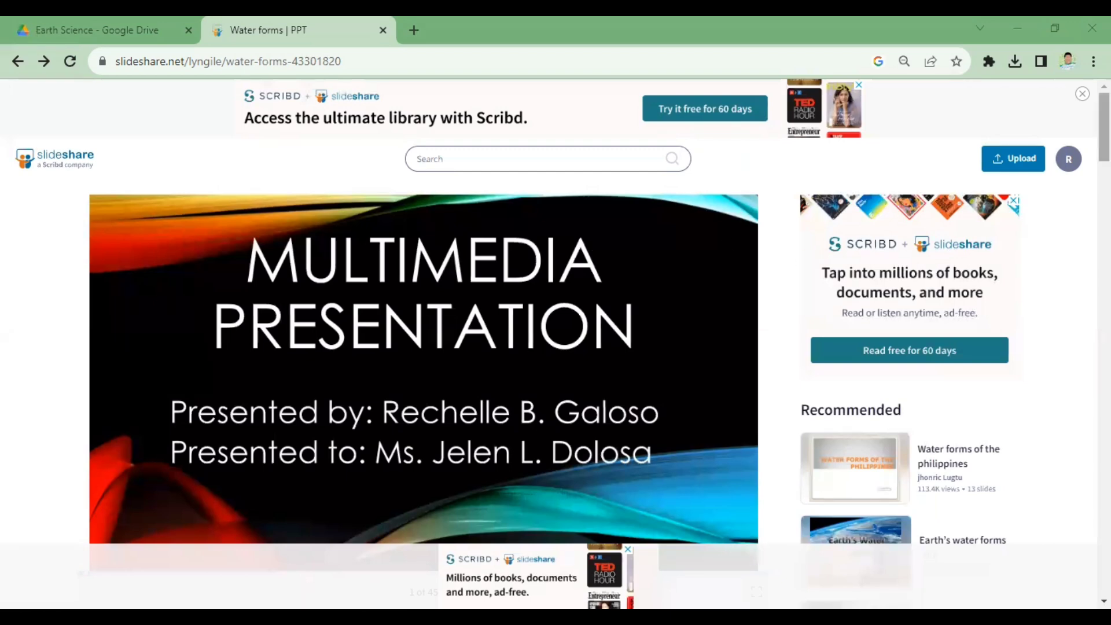
{"action": "scroll", "coordinate": [424, 365], "scroll_direction": "down", "scroll_amount": 1}
{"action": "scroll", "coordinate": [423, 365], "scroll_direction": "up", "scroll_amount": 1}
{"action": "scroll", "coordinate": [424, 365], "scroll_direction": "down", "scroll_amount": 4}
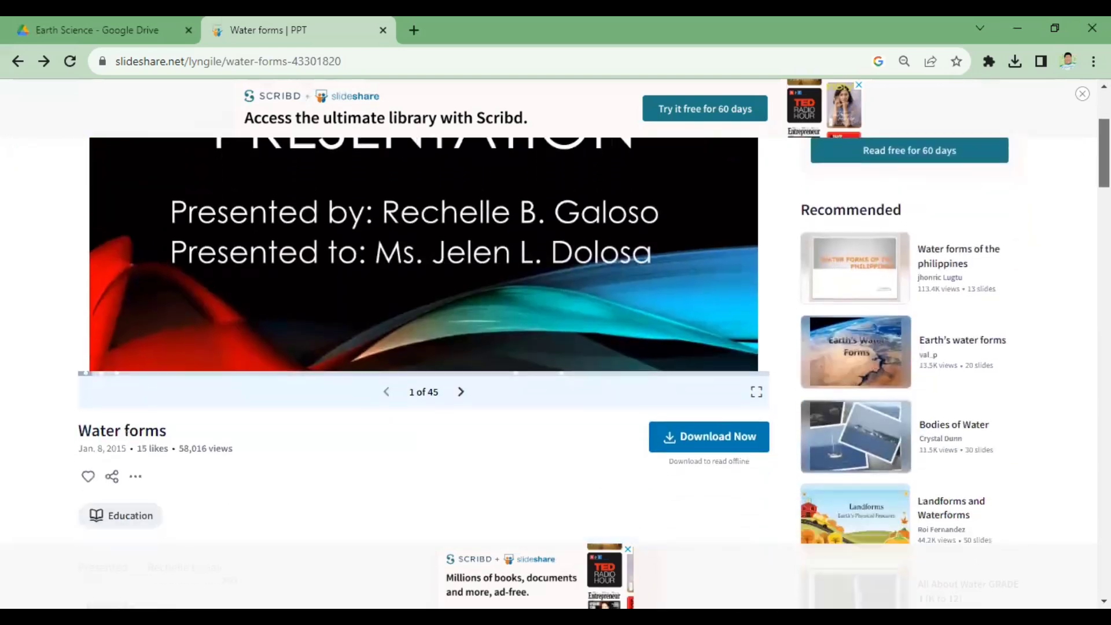
{"action": "scroll", "coordinate": [424, 365], "scroll_direction": "up", "scroll_amount": 1}
{"action": "scroll", "coordinate": [424, 347], "scroll_direction": "up", "scroll_amount": 2}
{"action": "scroll", "coordinate": [424, 347], "scroll_direction": "down", "scroll_amount": 2}
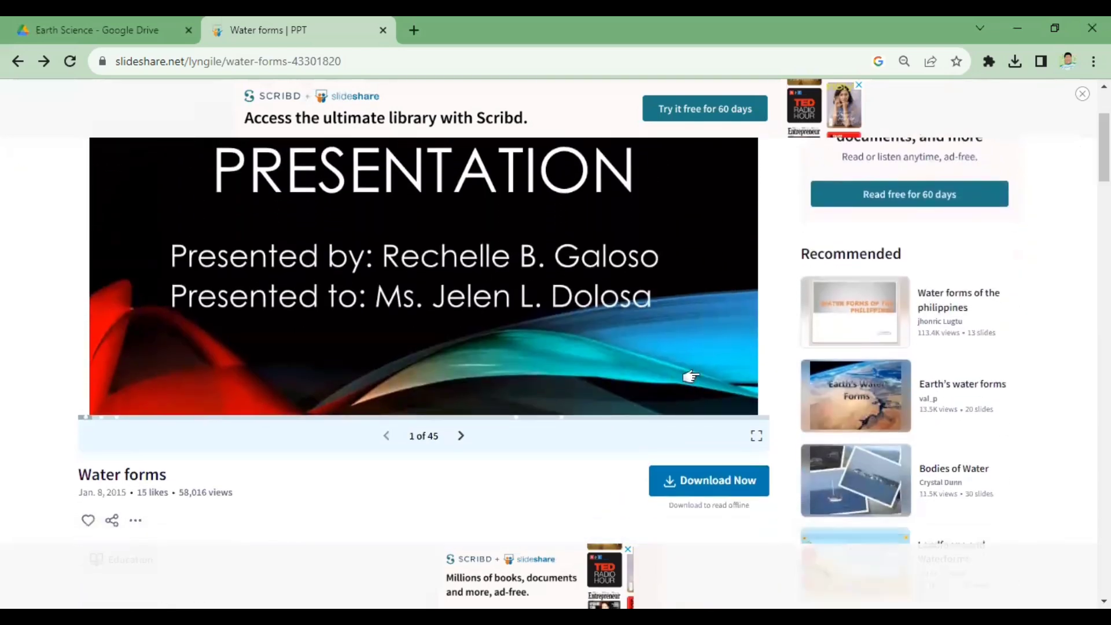
Start downloading the Water forms presentation, bringing up Scribd's free-trial plan page.
{"action": "left_click", "coordinate": [705, 480]}
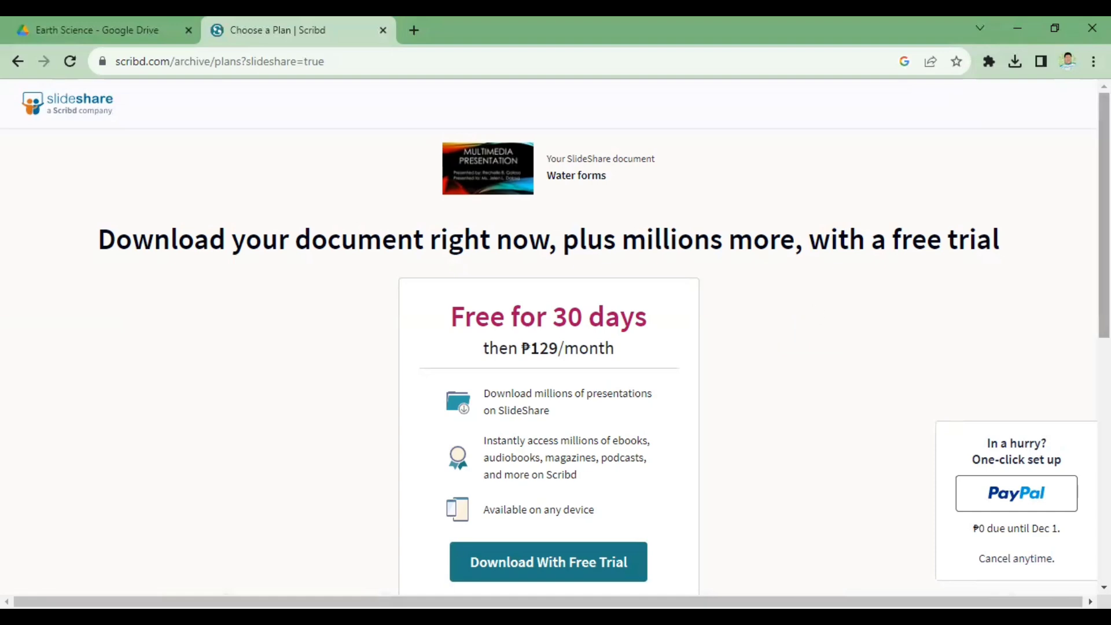
{"action": "left_click_drag", "start_coordinate": [1103, 217], "coordinate": [1103, 260]}
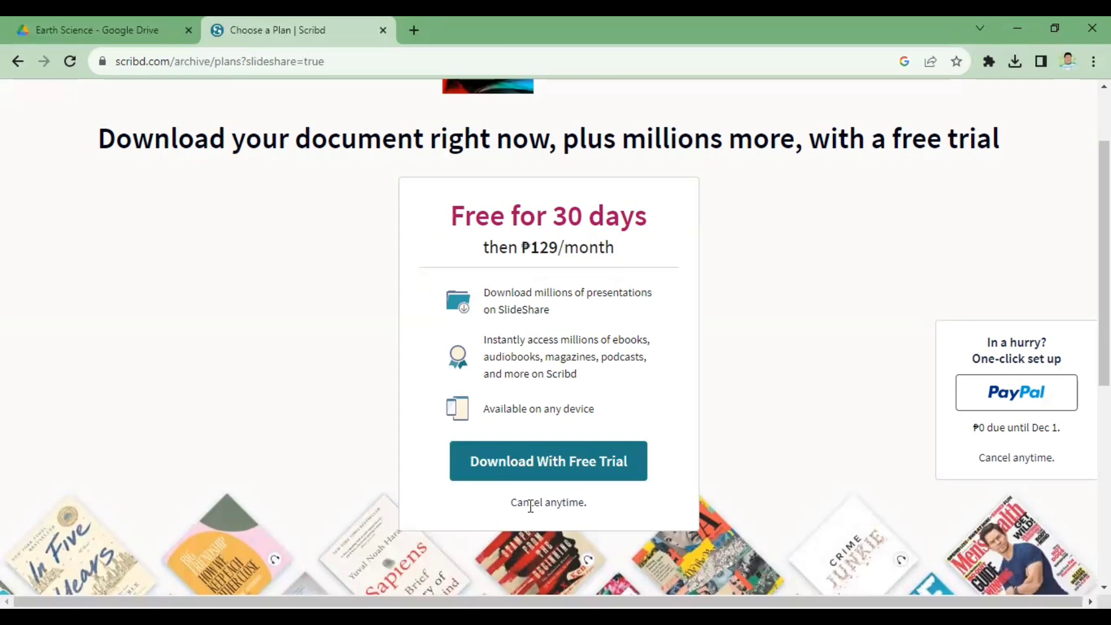
Return to the Water forms page and search 'slideshare downloader' in a new tab.
{"action": "left_click", "coordinate": [17, 61]}
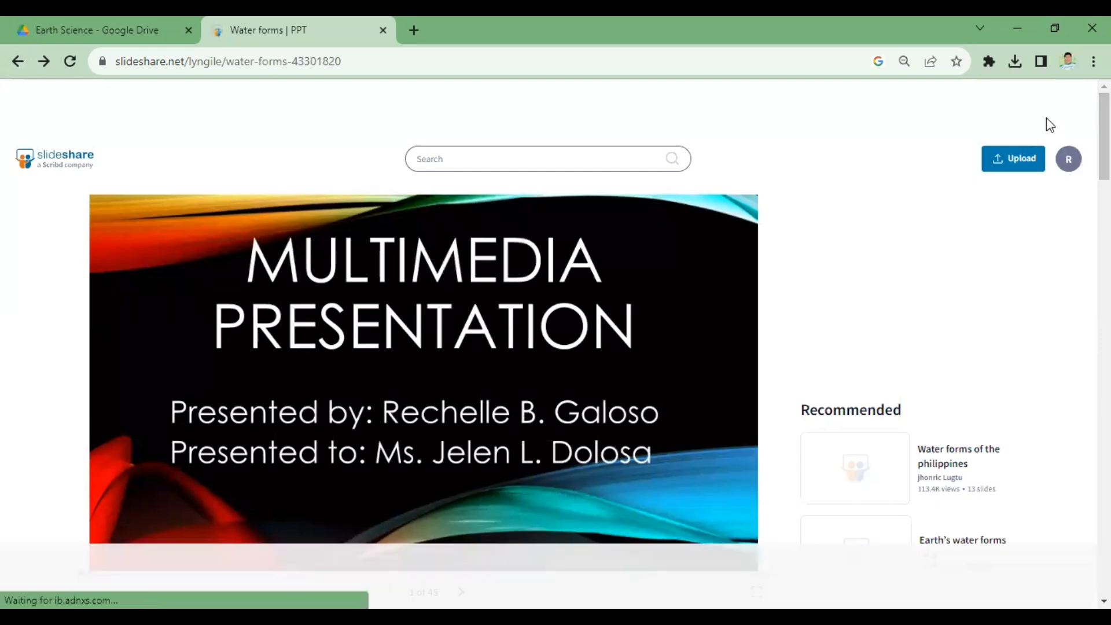
{"action": "left_click", "coordinate": [413, 29]}
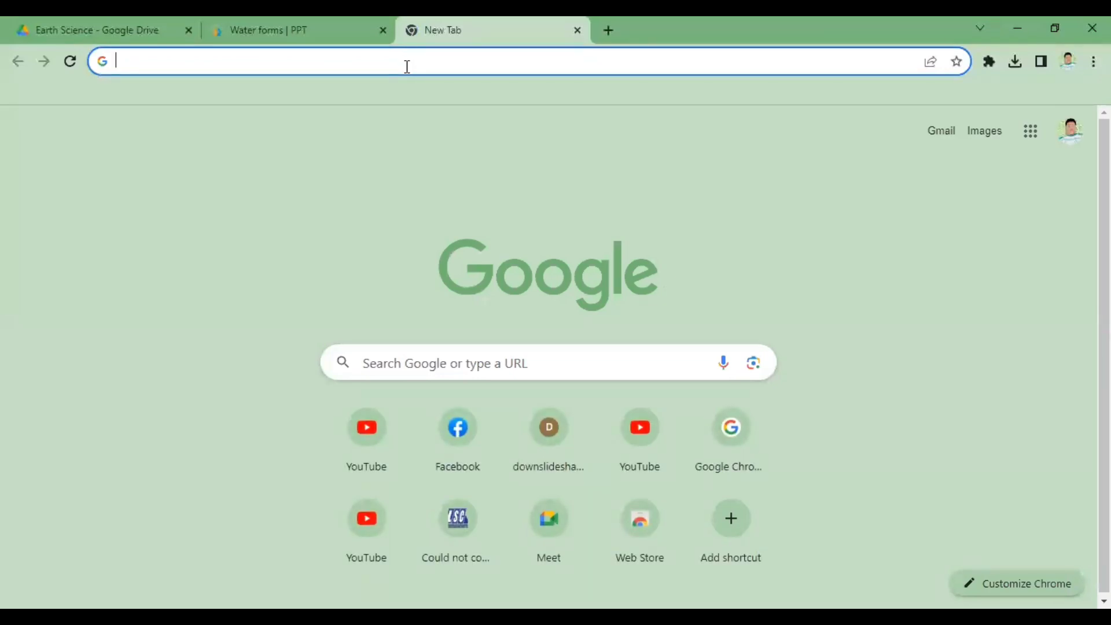
{"action": "type", "text": "sli"}
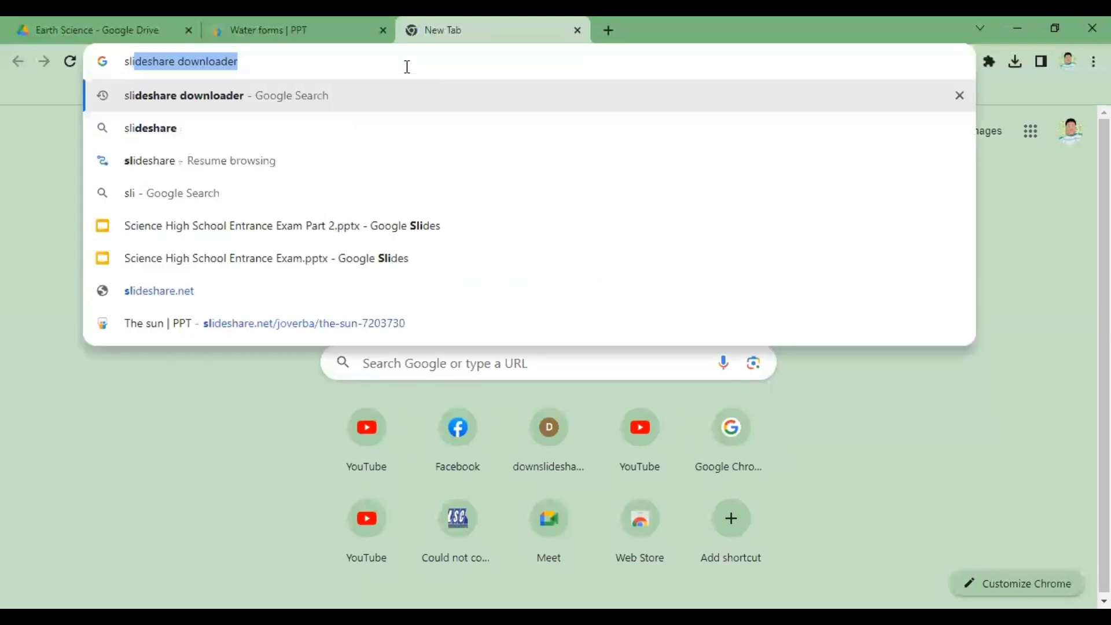
{"action": "type", "text": "de"}
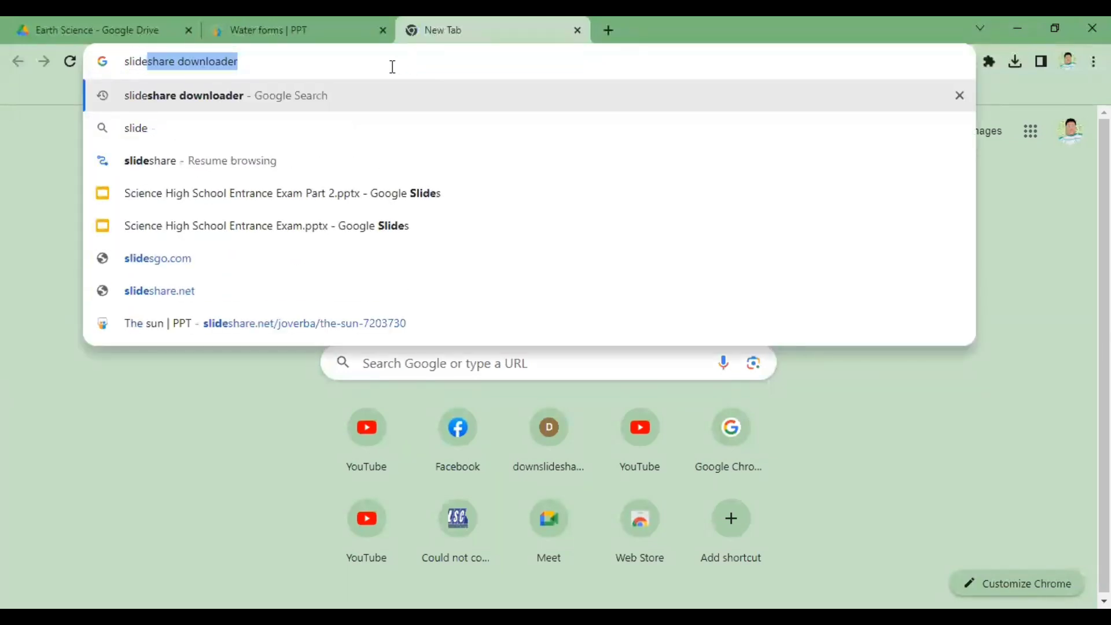
{"action": "left_click", "coordinate": [371, 95]}
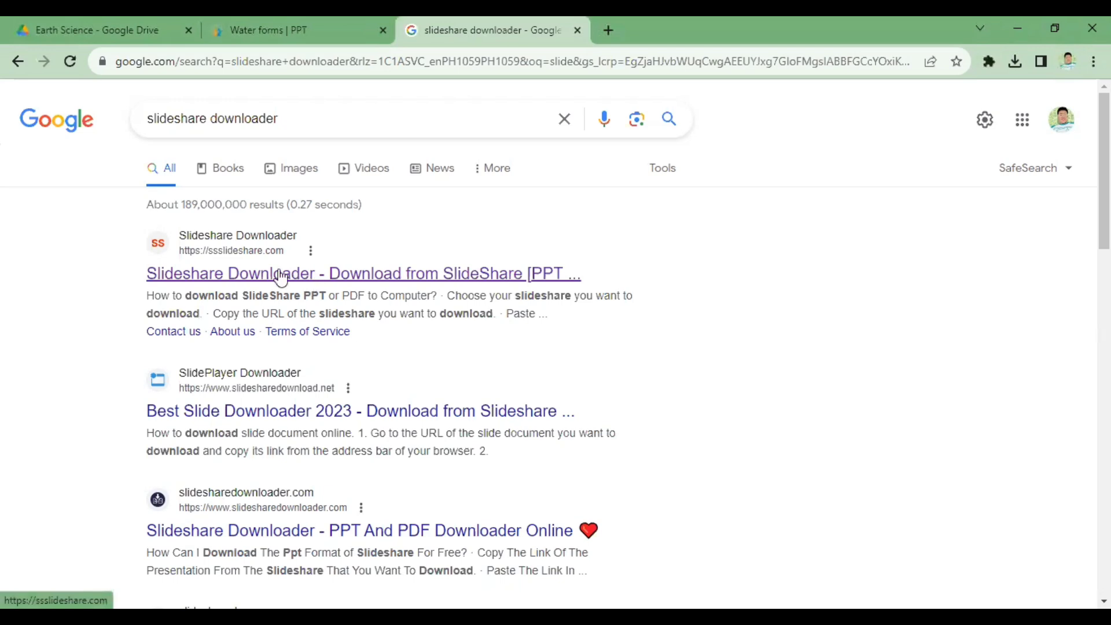
Open the ssslideshare.com downloader site and focus its link field.
{"action": "left_click", "coordinate": [340, 280]}
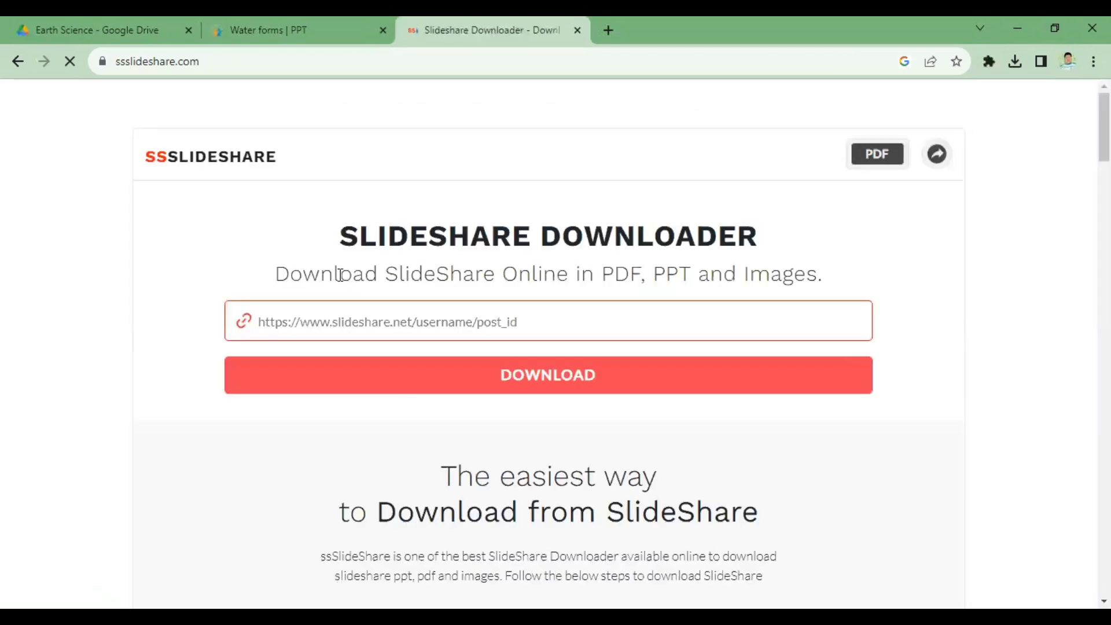
{"action": "left_click", "coordinate": [450, 323]}
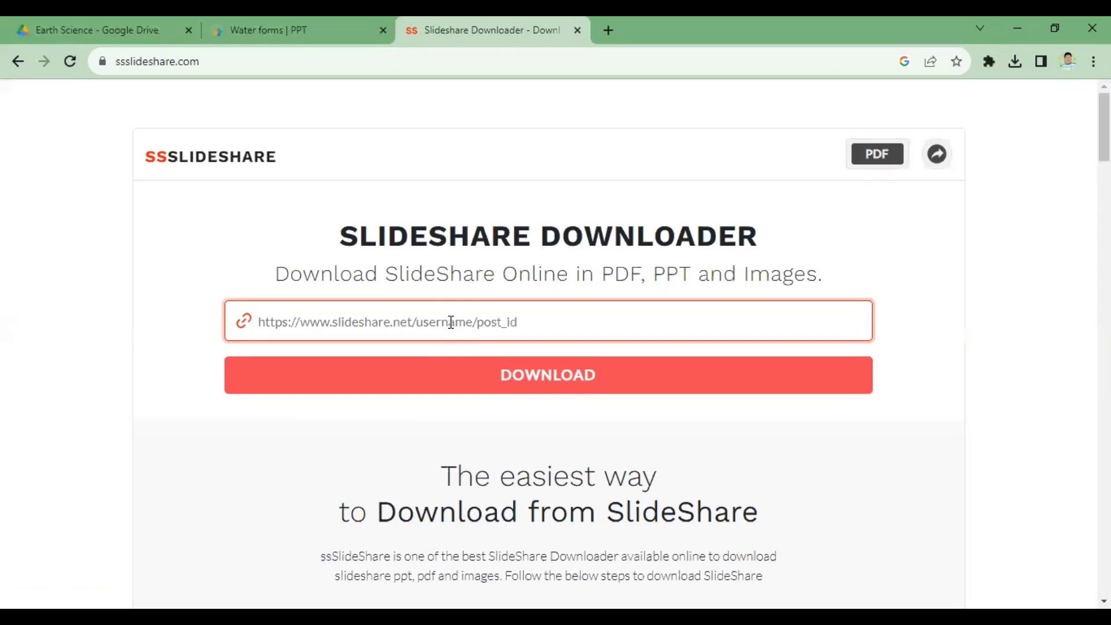
{"action": "left_click", "coordinate": [277, 21]}
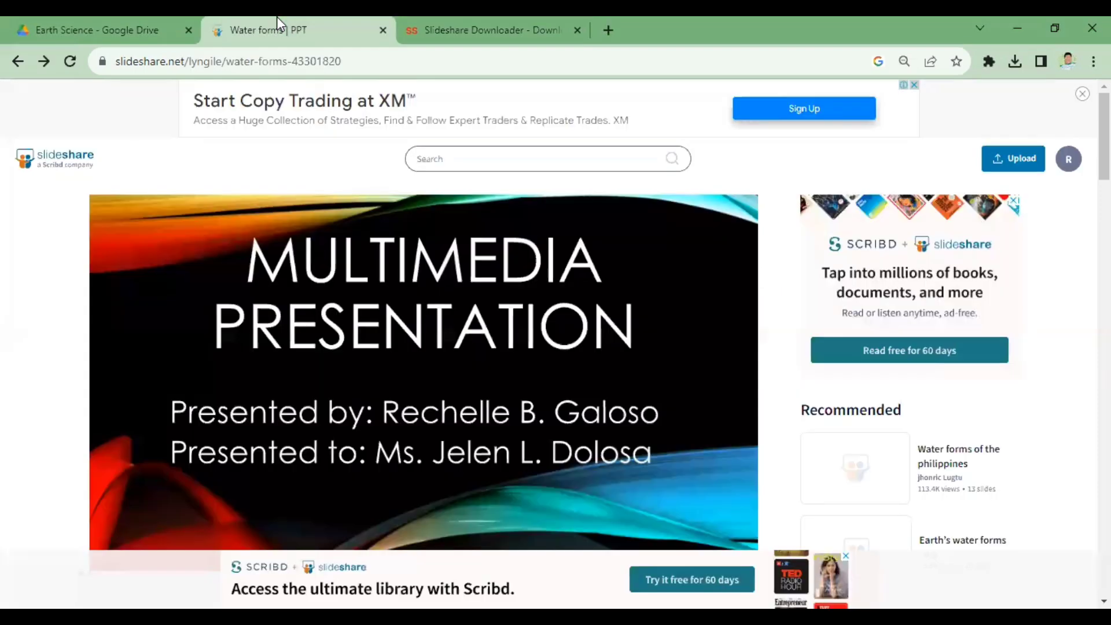
{"action": "left_click", "coordinate": [472, 30]}
Select and copy the Water forms presentation URL, then return to the downloader.
{"action": "left_click", "coordinate": [346, 26]}
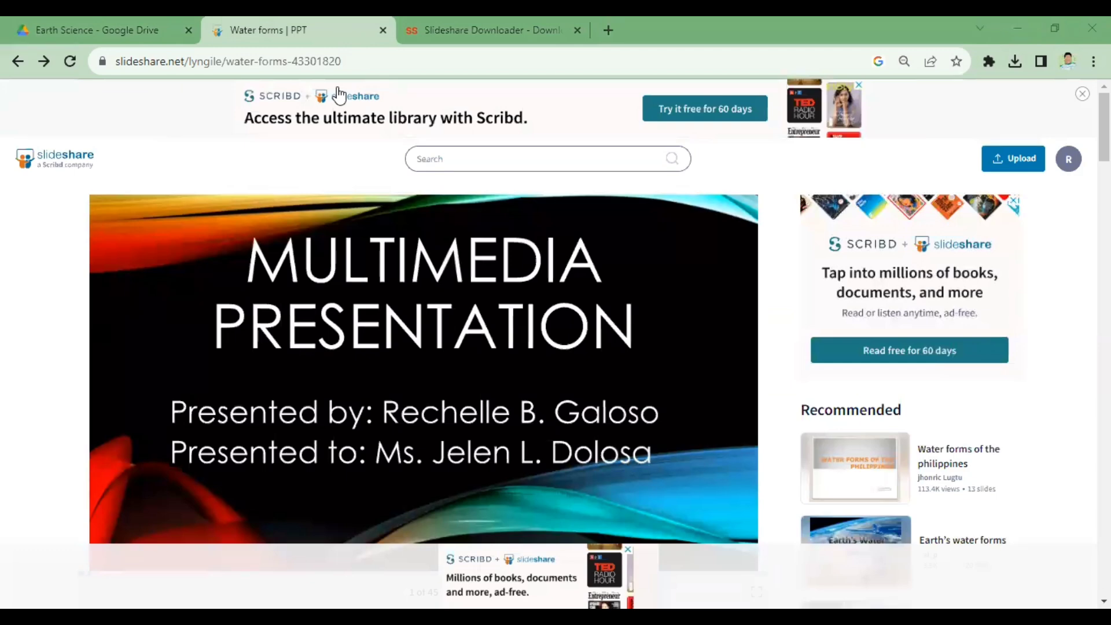
{"action": "left_click", "coordinate": [356, 61]}
{"action": "left_click", "coordinate": [340, 60]}
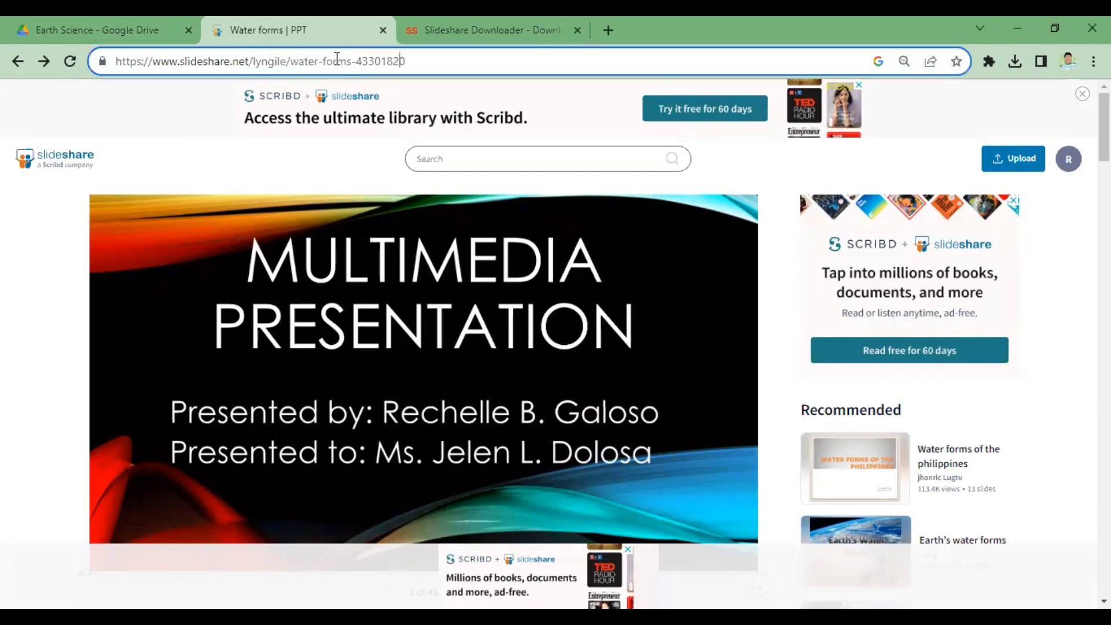
{"action": "double_click", "coordinate": [337, 61]}
{"action": "triple_click", "coordinate": [344, 61]}
{"action": "key", "text": "ctrl+c"}
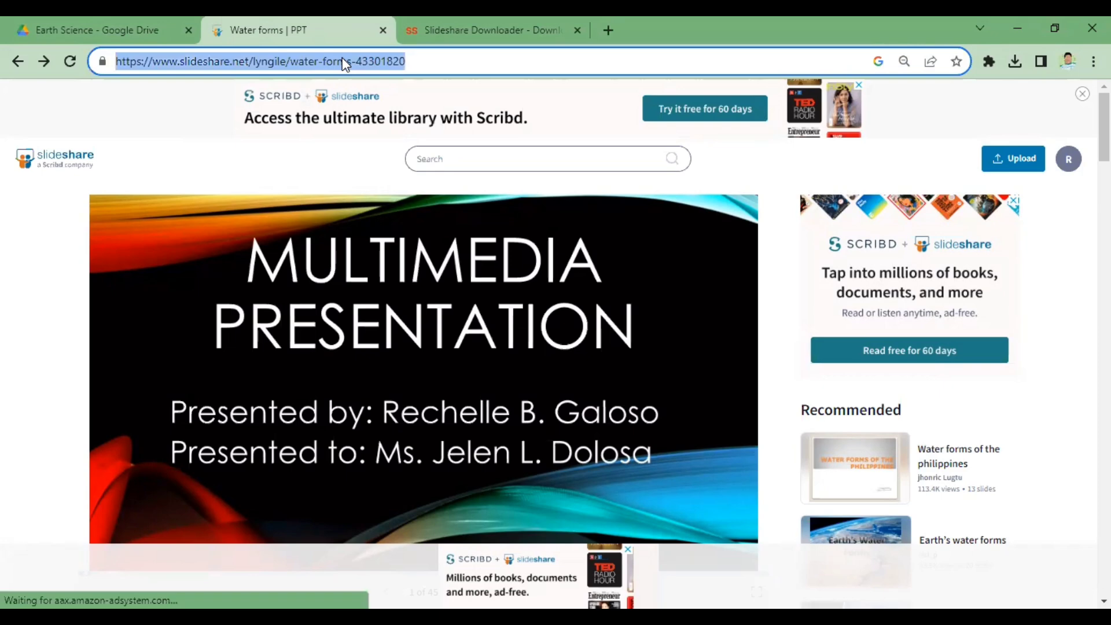
{"action": "left_click", "coordinate": [449, 26]}
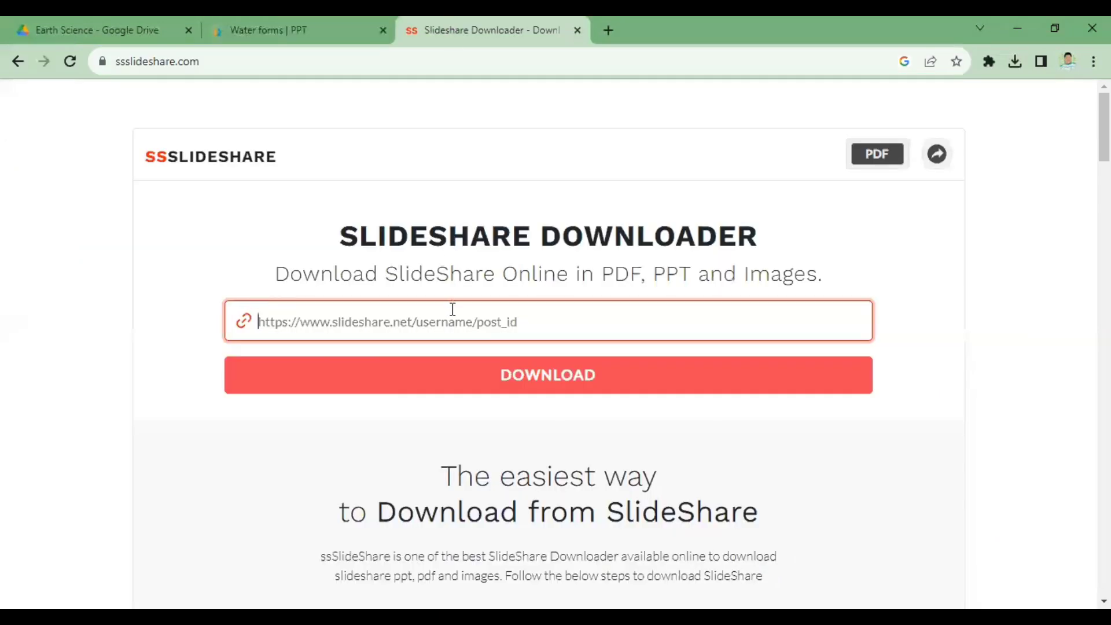
Paste the Water forms URL into ssSlideShare and fetch its 45 slides.
{"action": "key", "text": "ctrl+v"}
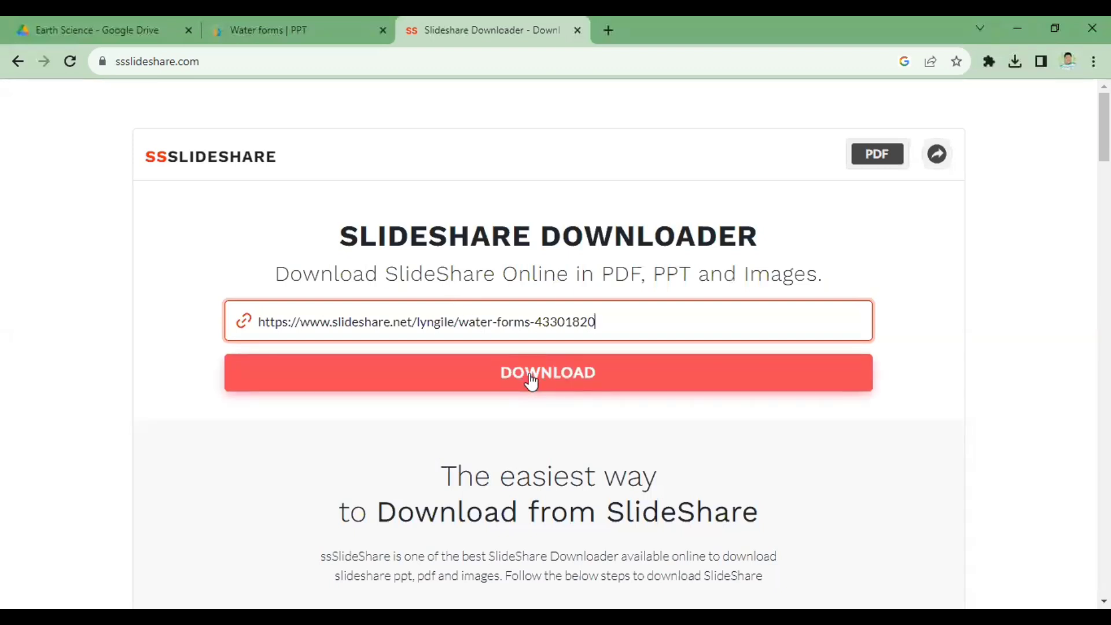
{"action": "left_click", "coordinate": [532, 375]}
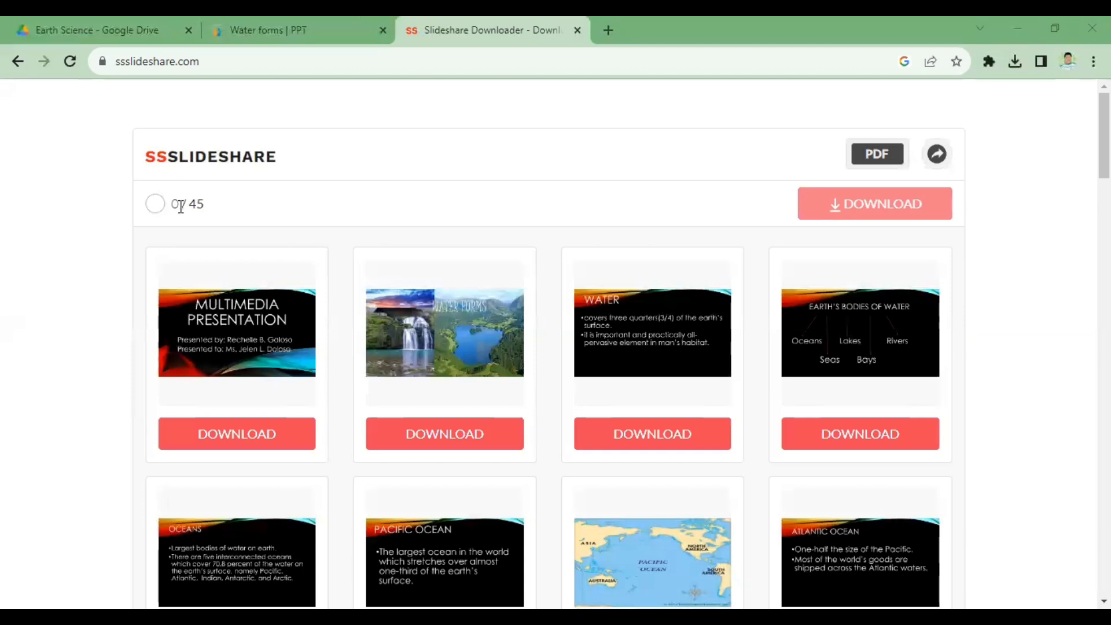
Set the Output Format to PDF, after briefly switching it to PPT.
{"action": "left_click", "coordinate": [889, 163]}
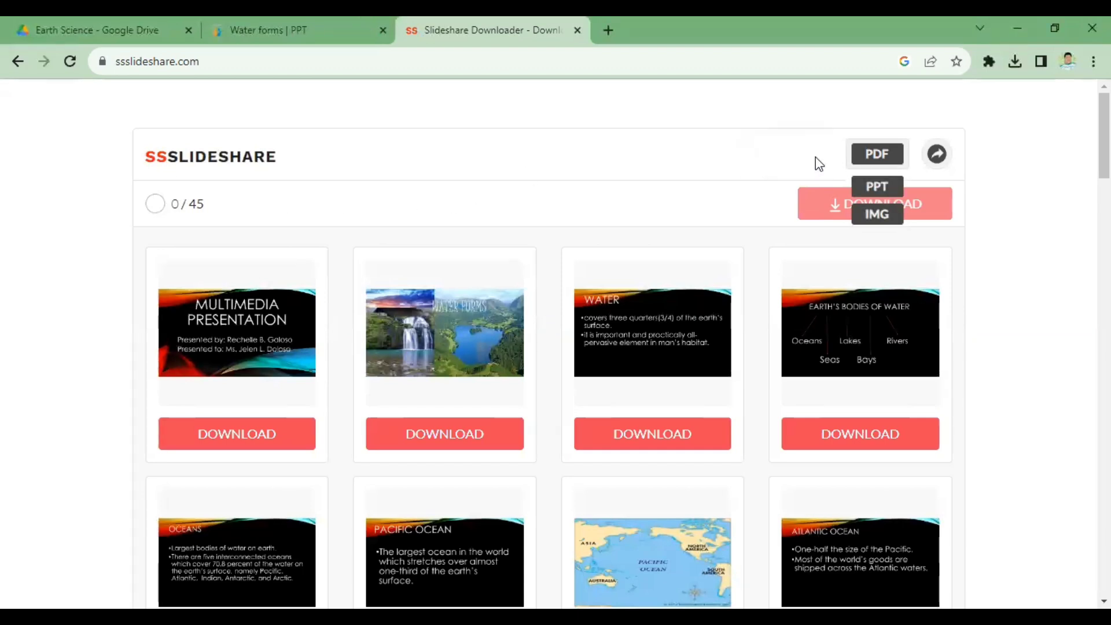
{"action": "left_click", "coordinate": [878, 187]}
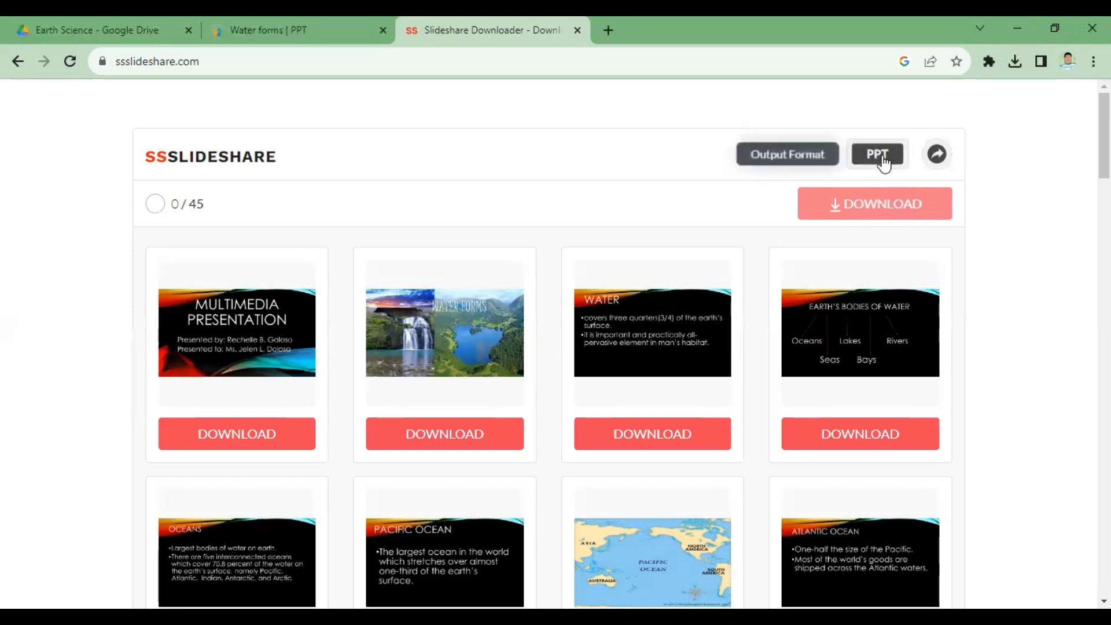
{"action": "left_click", "coordinate": [879, 156]}
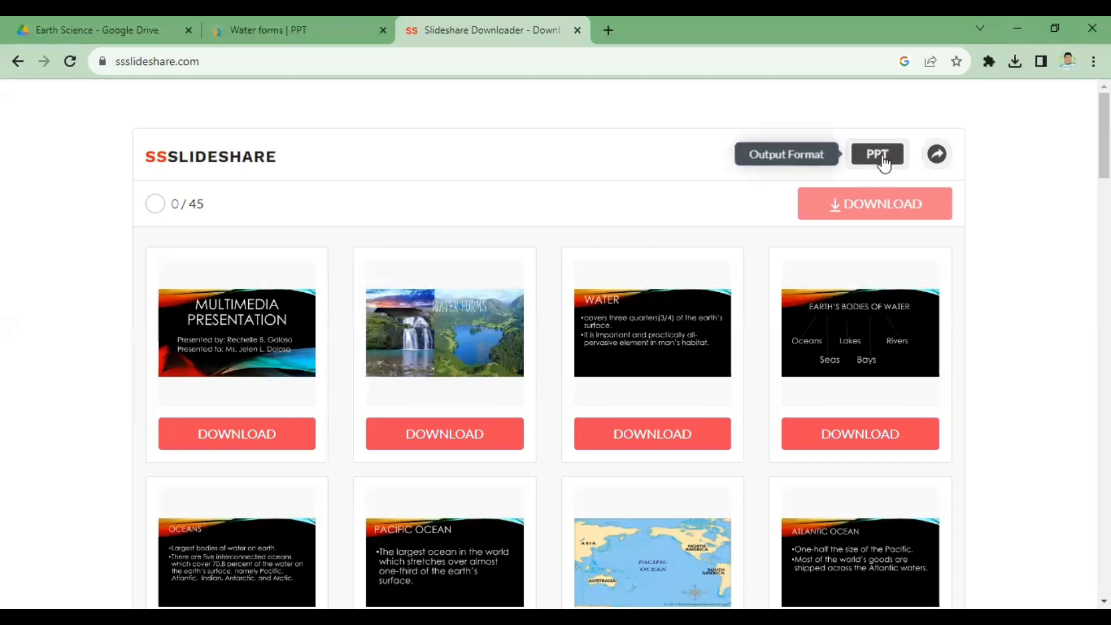
{"action": "left_click", "coordinate": [883, 158]}
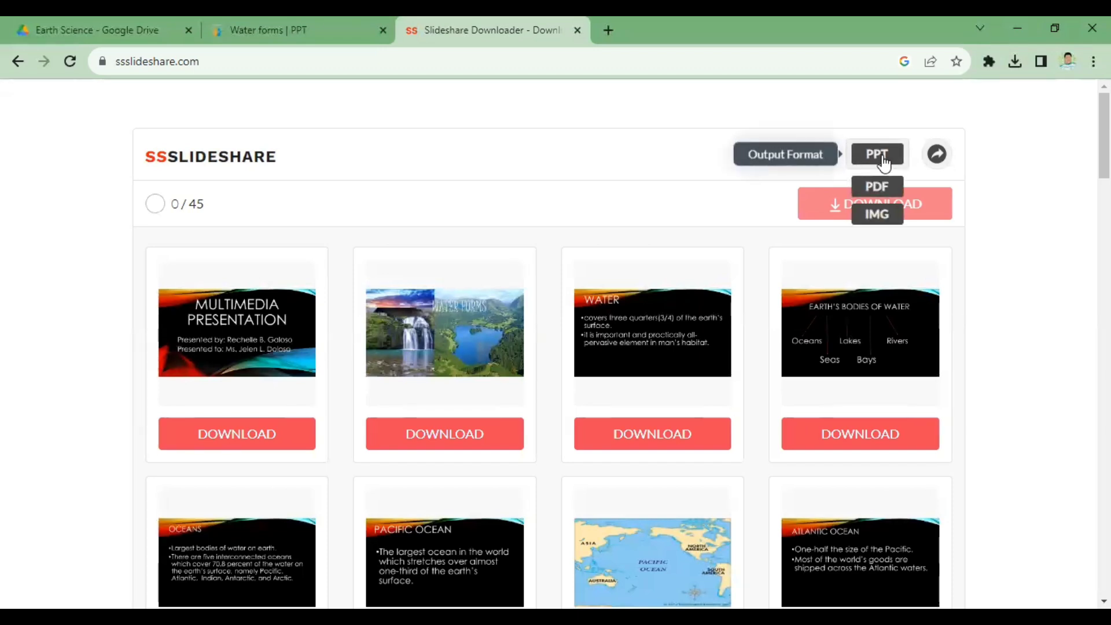
{"action": "left_click", "coordinate": [879, 187]}
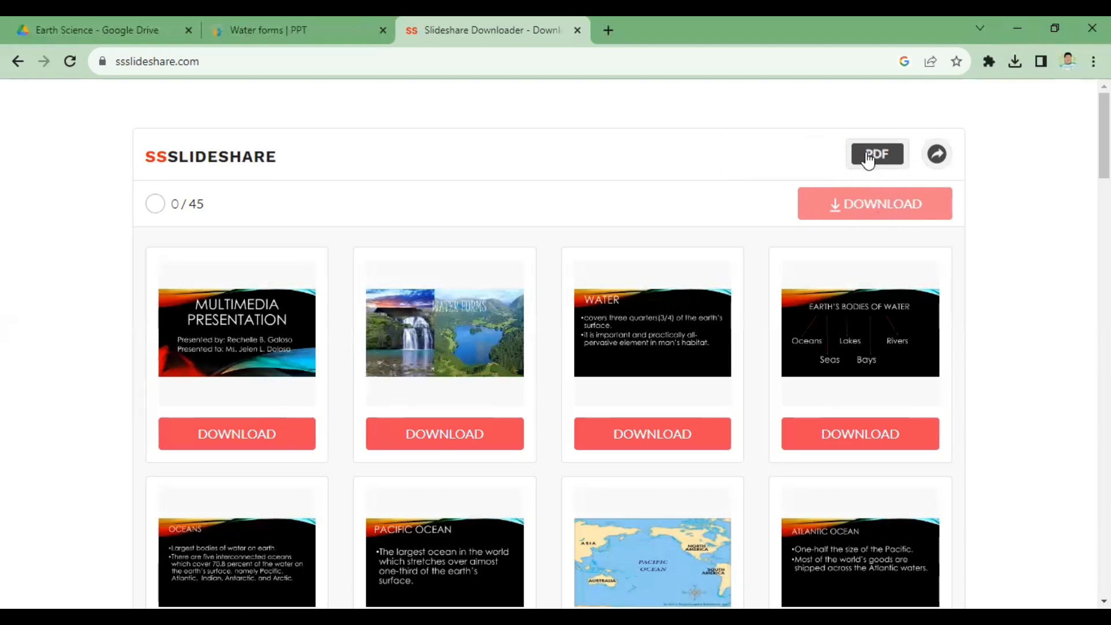
Toggle the select-all control on and off, checking the selected-slide count.
{"action": "left_click", "coordinate": [155, 205]}
{"action": "left_click", "coordinate": [154, 204]}
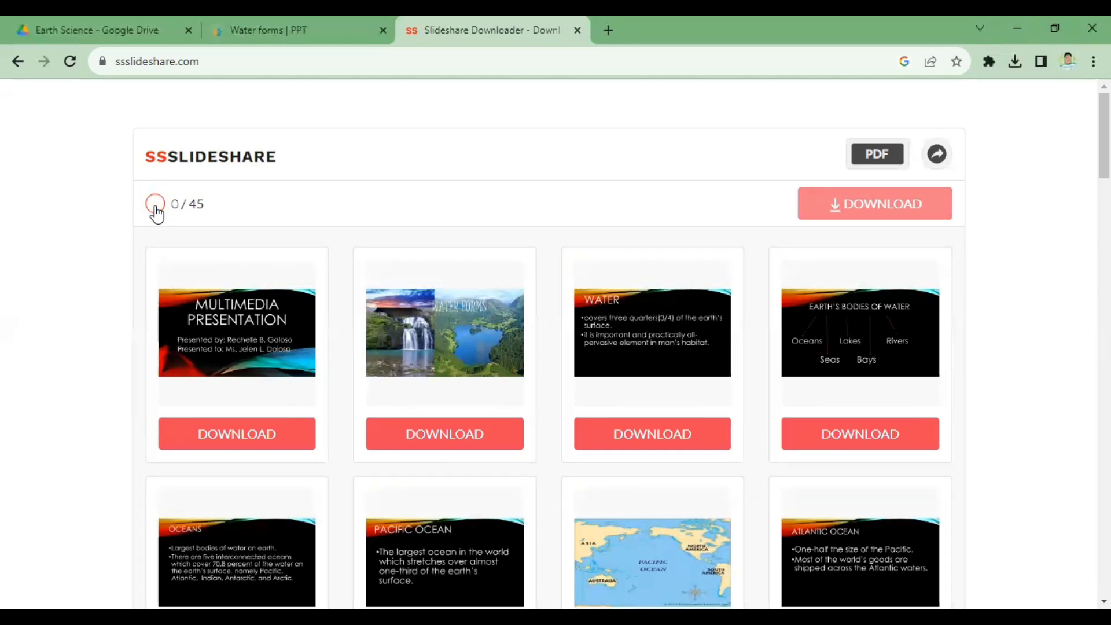
{"action": "left_click", "coordinate": [156, 211]}
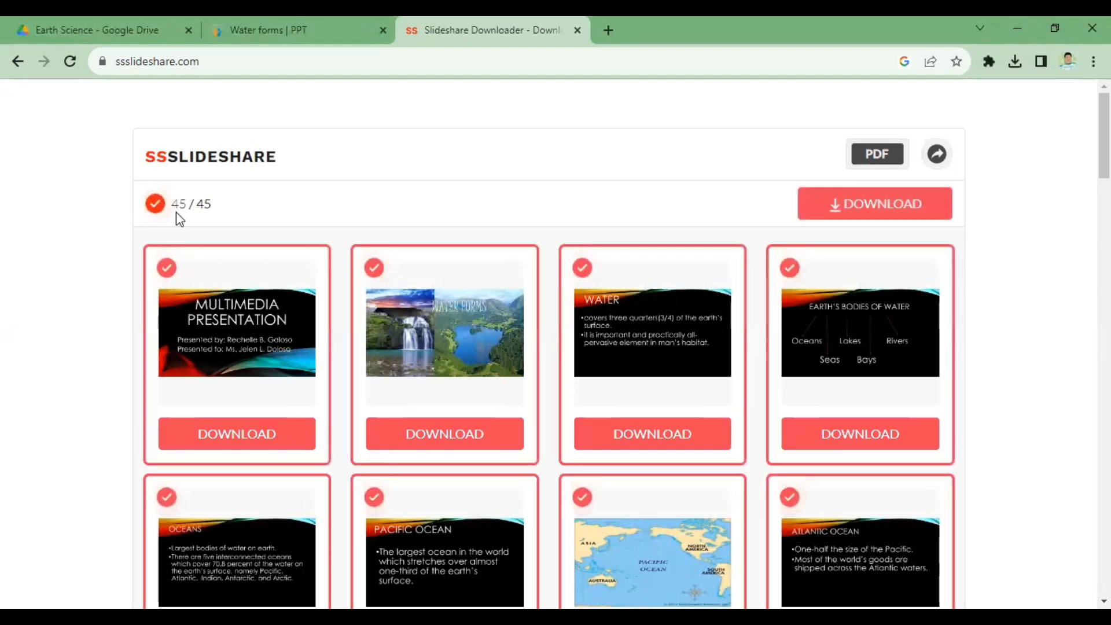
{"action": "mouse_move", "coordinate": [175, 204]}
{"action": "left_mouse_down"}
{"action": "mouse_move", "coordinate": [189, 205]}
{"action": "mouse_move", "coordinate": [176, 208]}
{"action": "left_mouse_up"}
{"action": "left_click", "coordinate": [157, 205]}
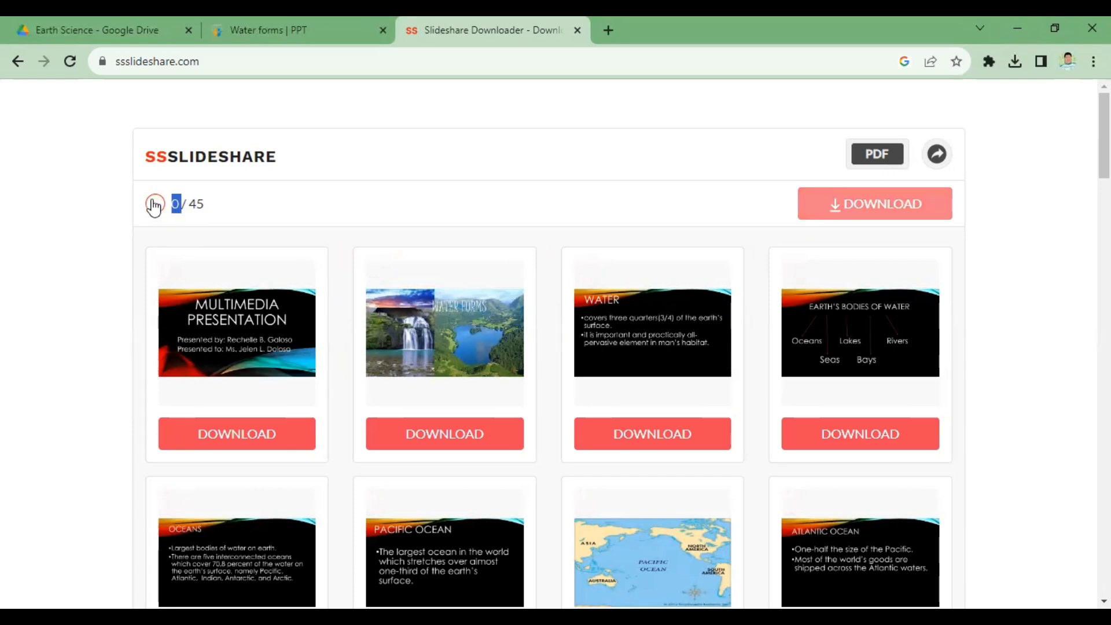
{"action": "left_click", "coordinate": [155, 204]}
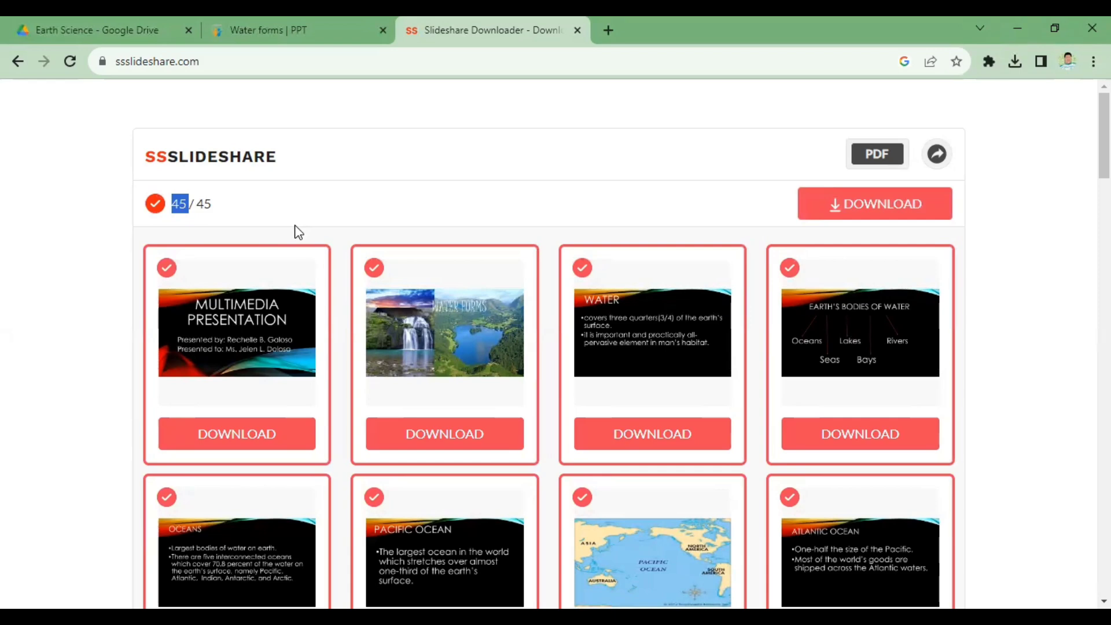
{"action": "left_click", "coordinate": [155, 204]}
Select the first four slides individually, then select all 45 slides.
{"action": "left_click", "coordinate": [166, 268]}
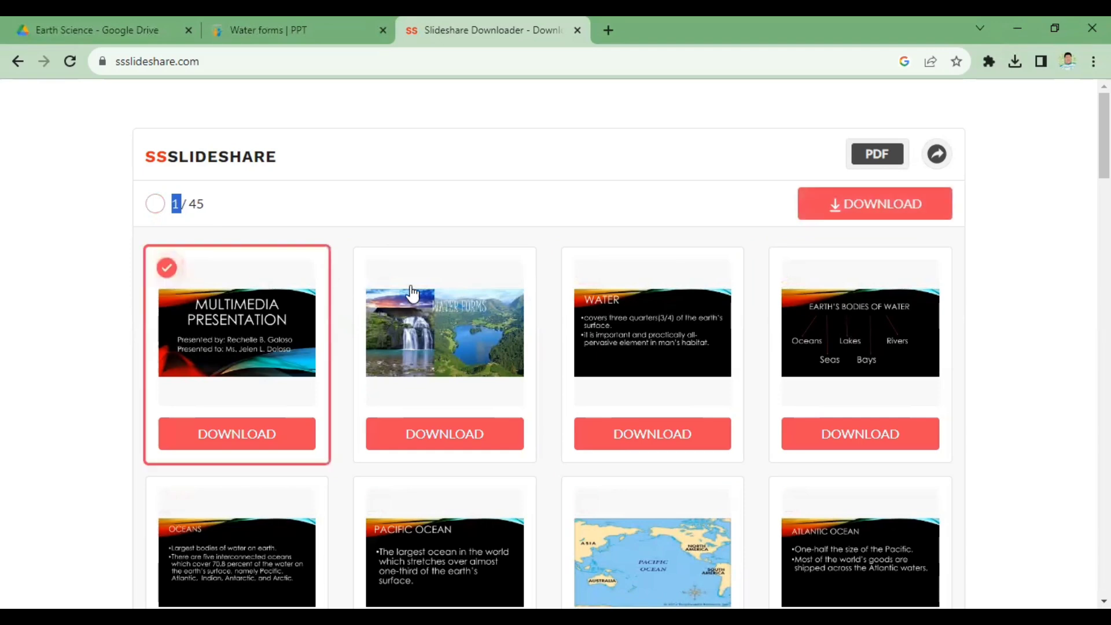
{"action": "left_click", "coordinate": [374, 267]}
{"action": "left_click", "coordinate": [642, 328]}
{"action": "left_click", "coordinate": [822, 320]}
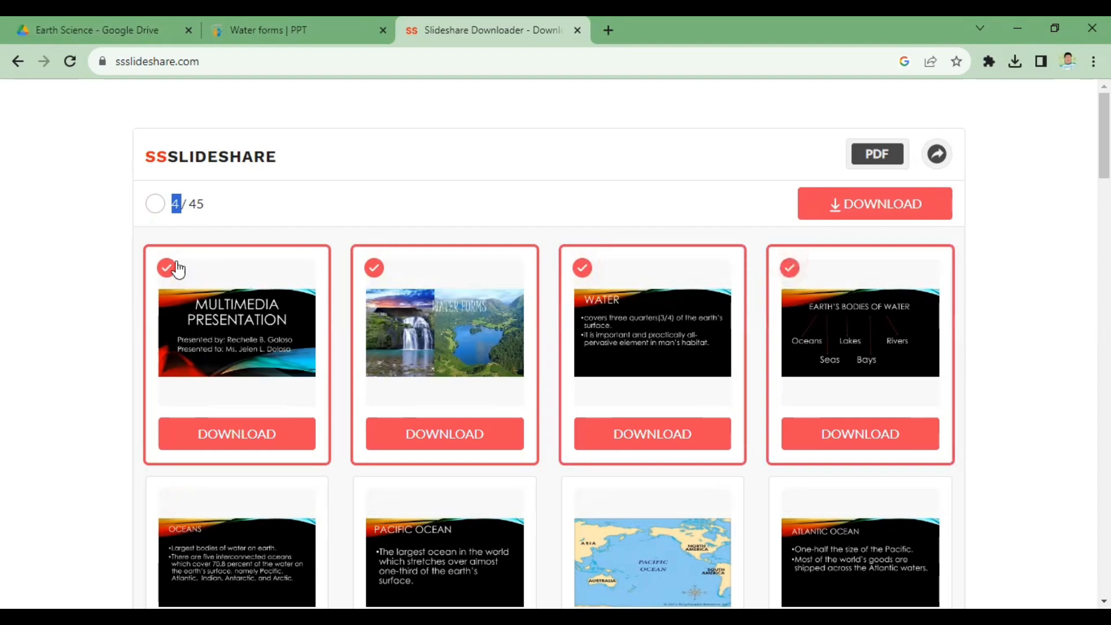
{"action": "left_click", "coordinate": [154, 204]}
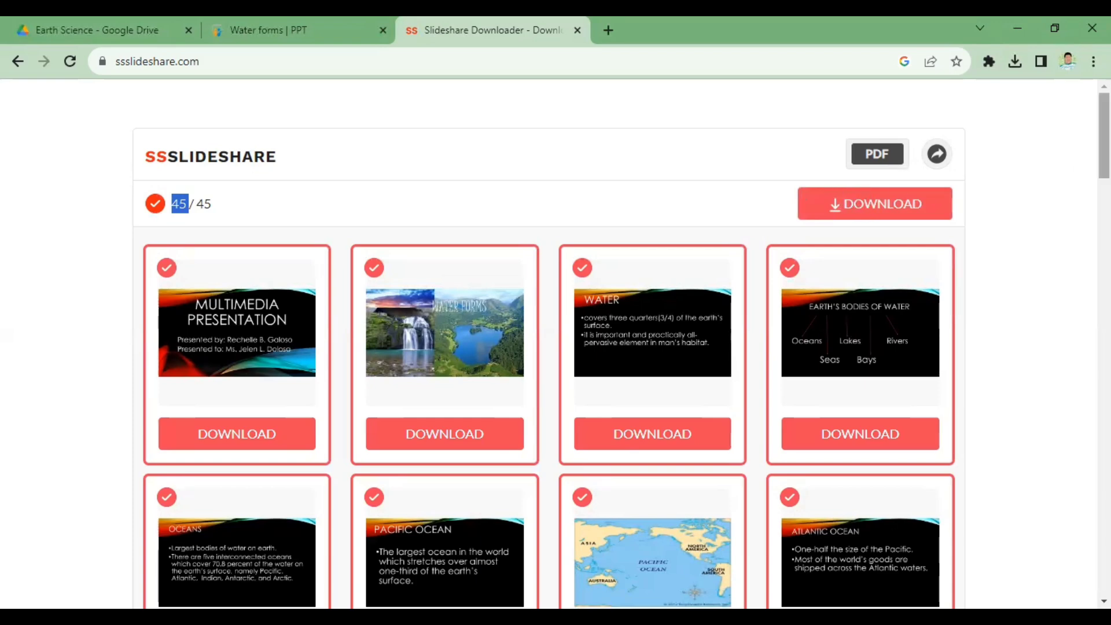
{"action": "scroll", "coordinate": [556, 347], "scroll_direction": "down", "scroll_amount": 5}
{"action": "scroll", "coordinate": [556, 347], "scroll_direction": "down", "scroll_amount": 5}
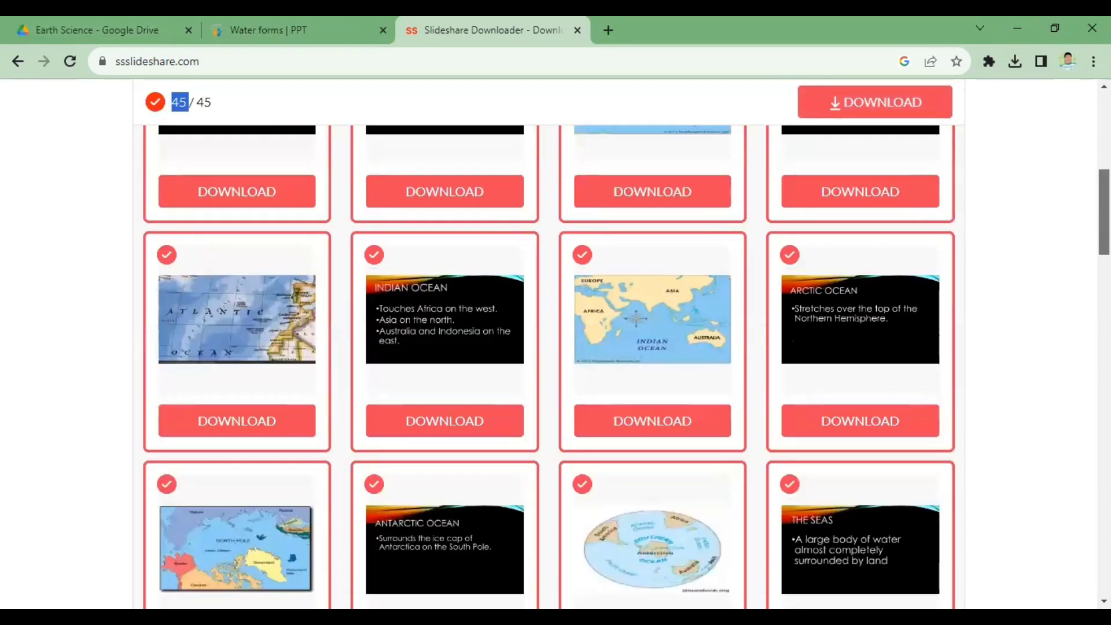
{"action": "scroll", "coordinate": [556, 347], "scroll_direction": "up", "scroll_amount": 5}
{"action": "scroll", "coordinate": [555, 347], "scroll_direction": "up", "scroll_amount": 5}
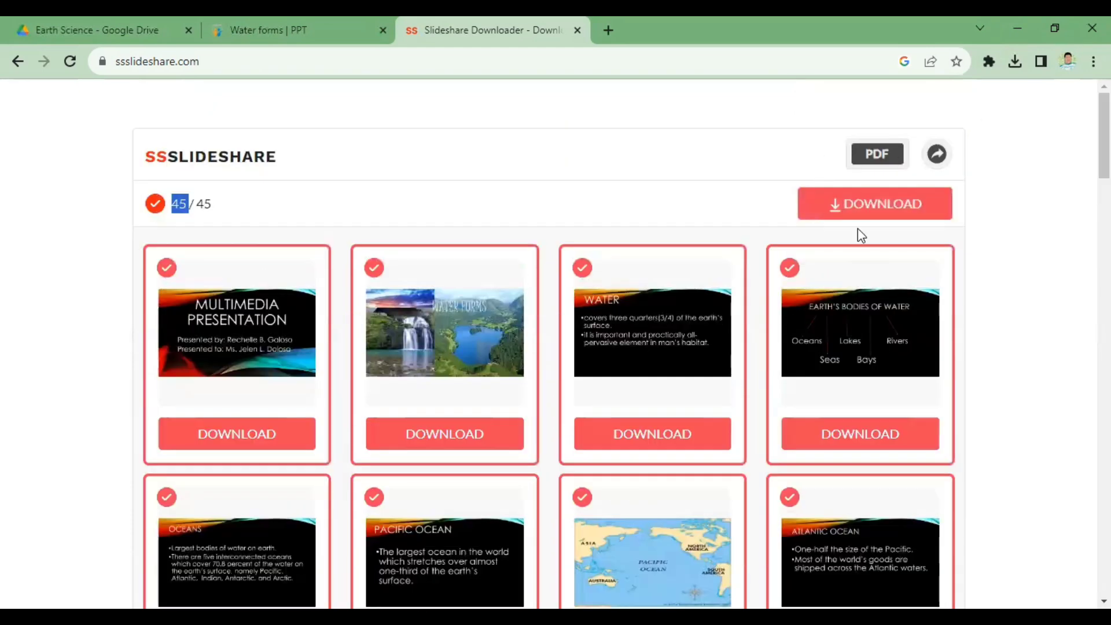
Download all 45 selected Water forms slides as a single PDF.
{"action": "left_click", "coordinate": [853, 209]}
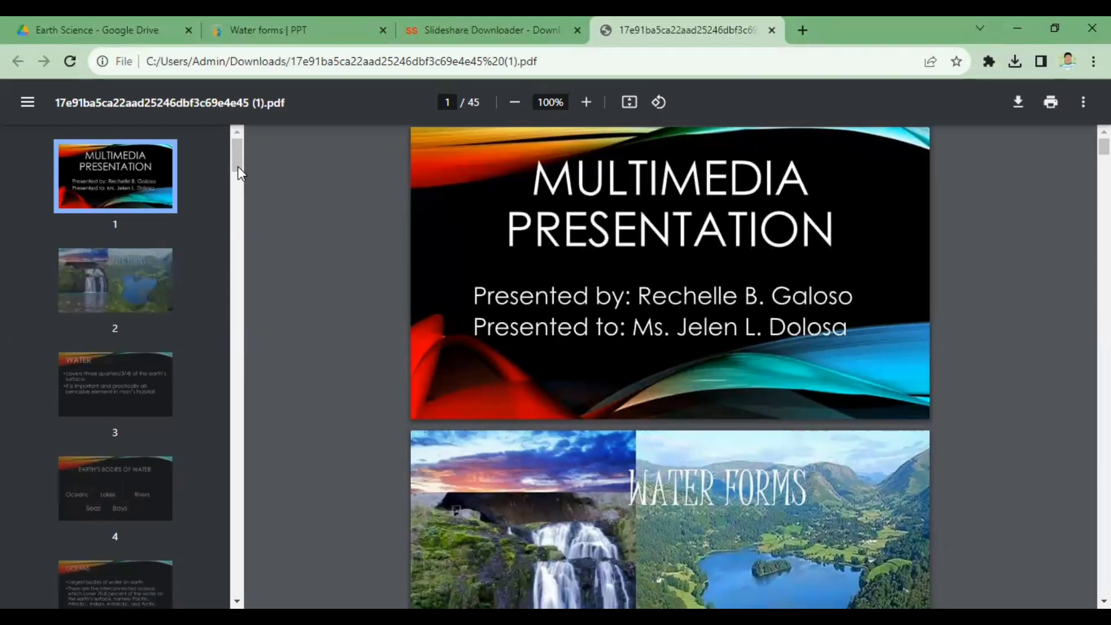
Page down through the downloaded Water forms PDF to page 6 of 45.
{"action": "key", "text": "Down"}
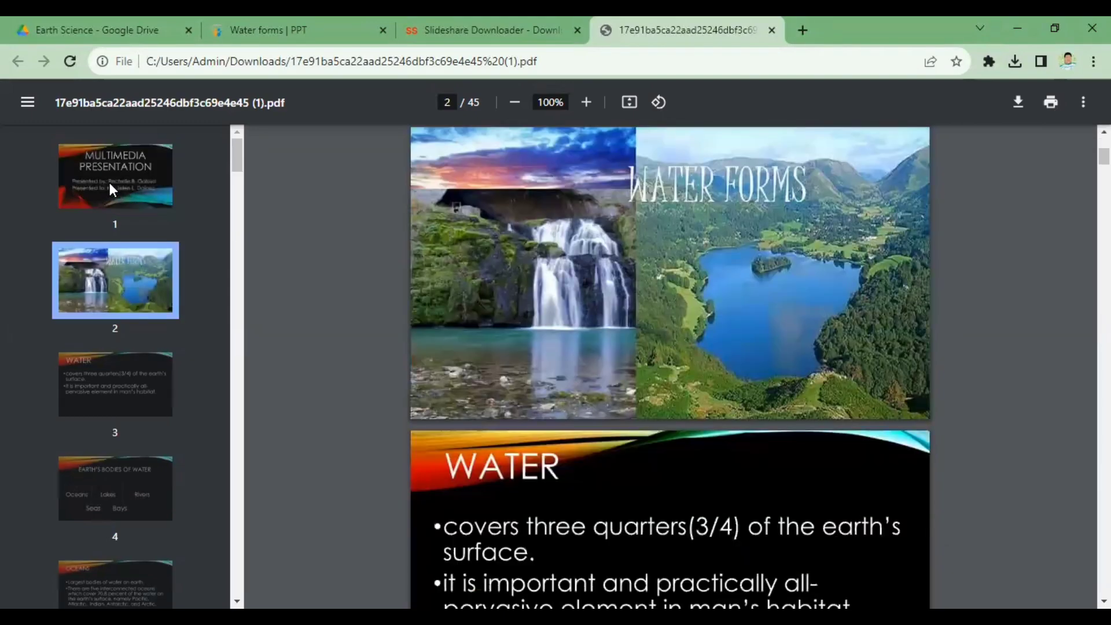
{"action": "key", "text": "Down"}
{"action": "key", "text": "Down"}
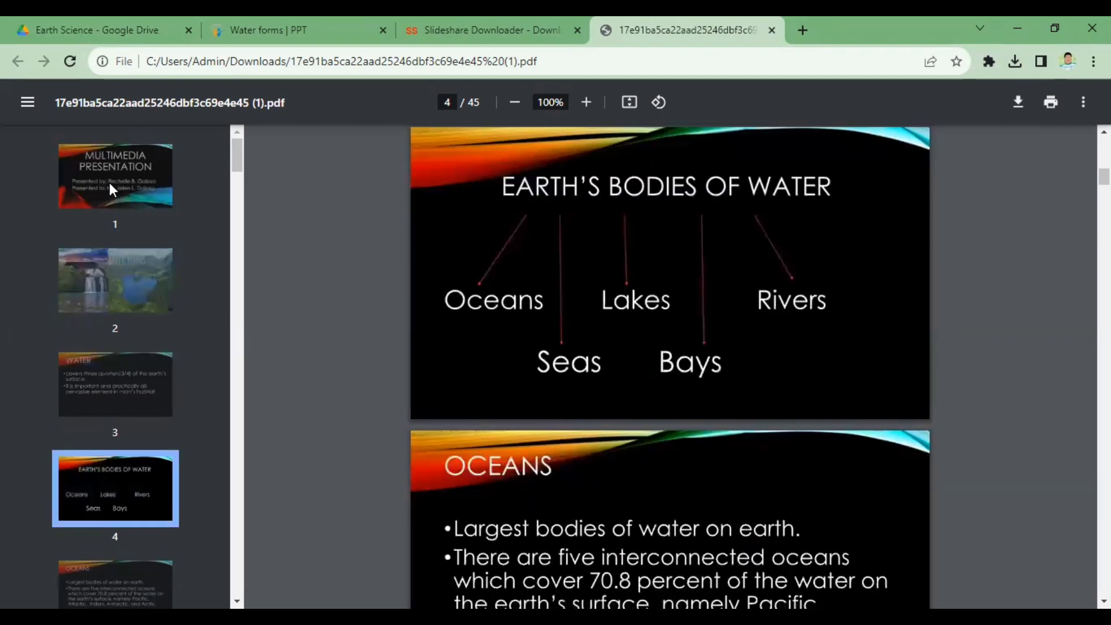
{"action": "key", "text": "Down"}
{"action": "key", "text": "Down"}
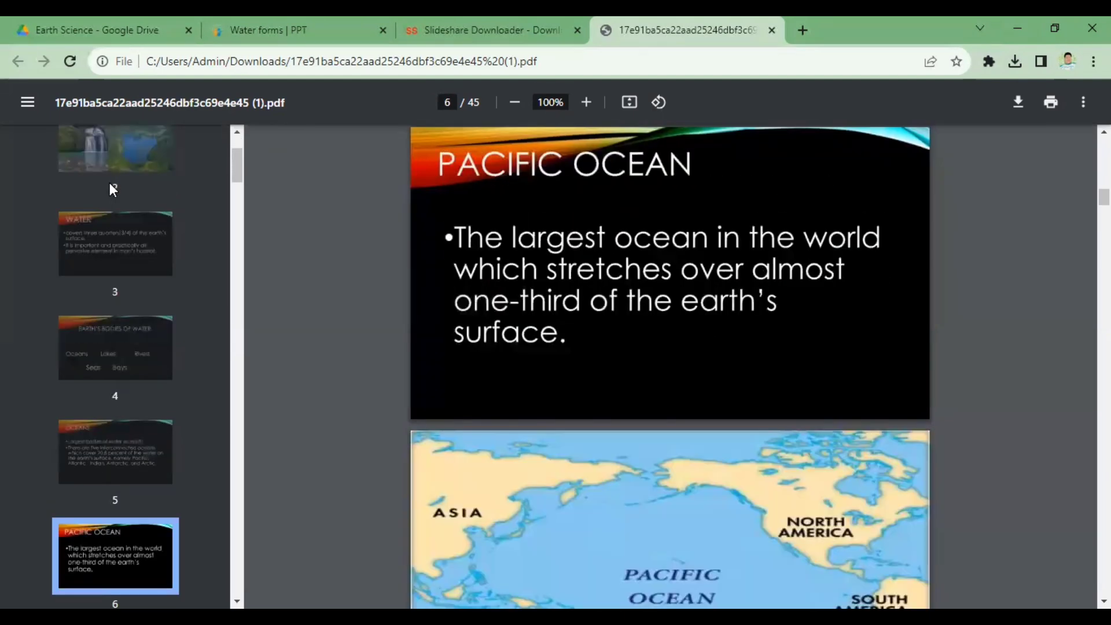